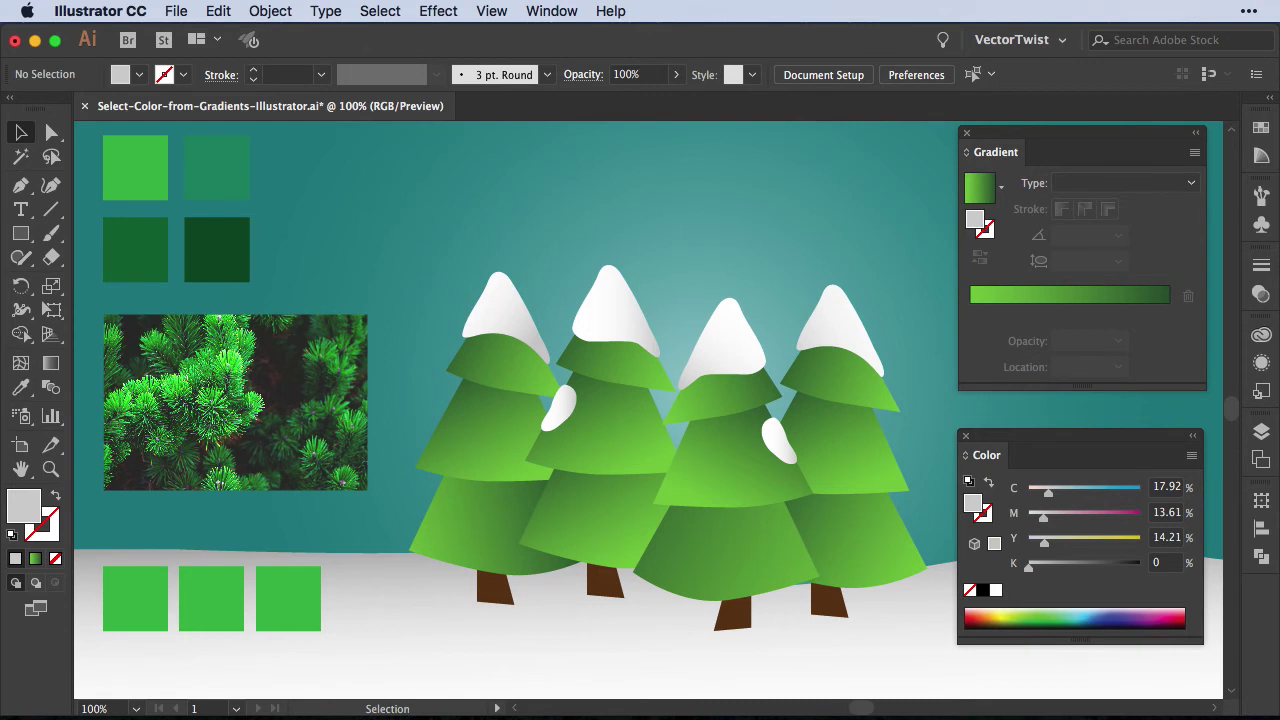
Step: Select the right tree's gradient tier and make its left stop a CMYK colour with cyan at 75%
{"action": "key", "text": "a"}
{"action": "left_click", "coordinate": [830, 332]}
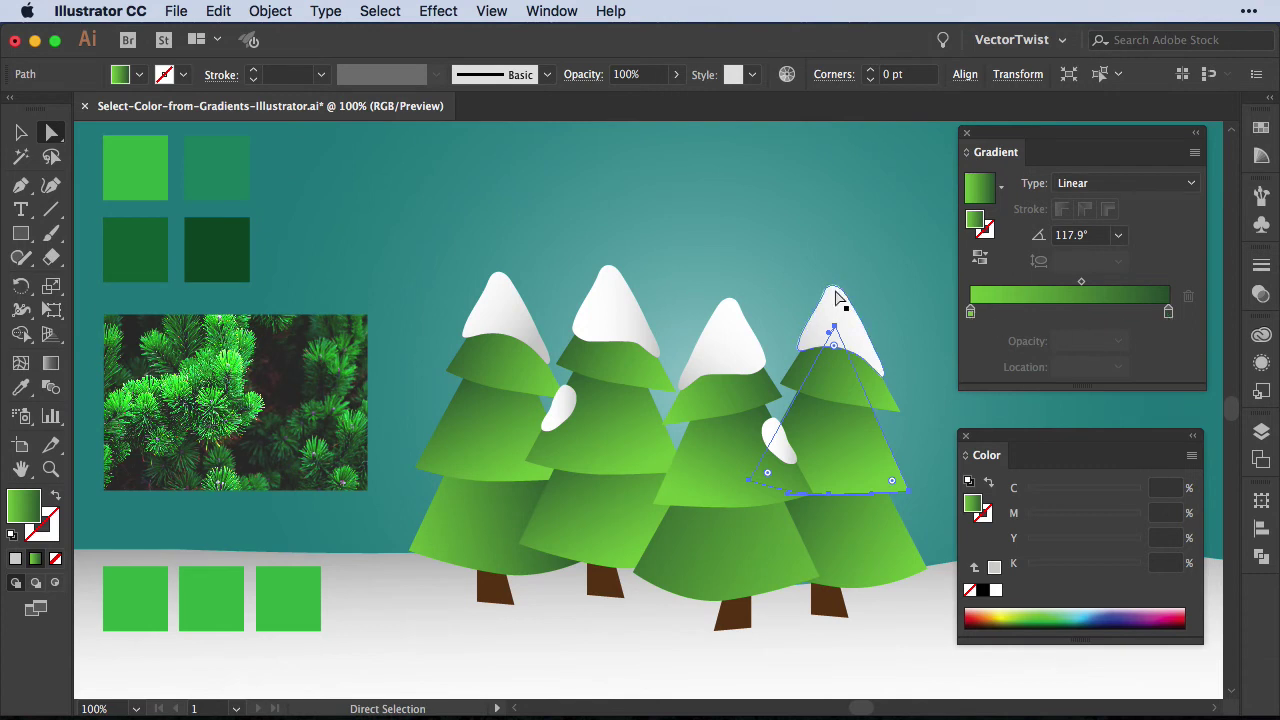
{"action": "left_click", "coordinate": [971, 313]}
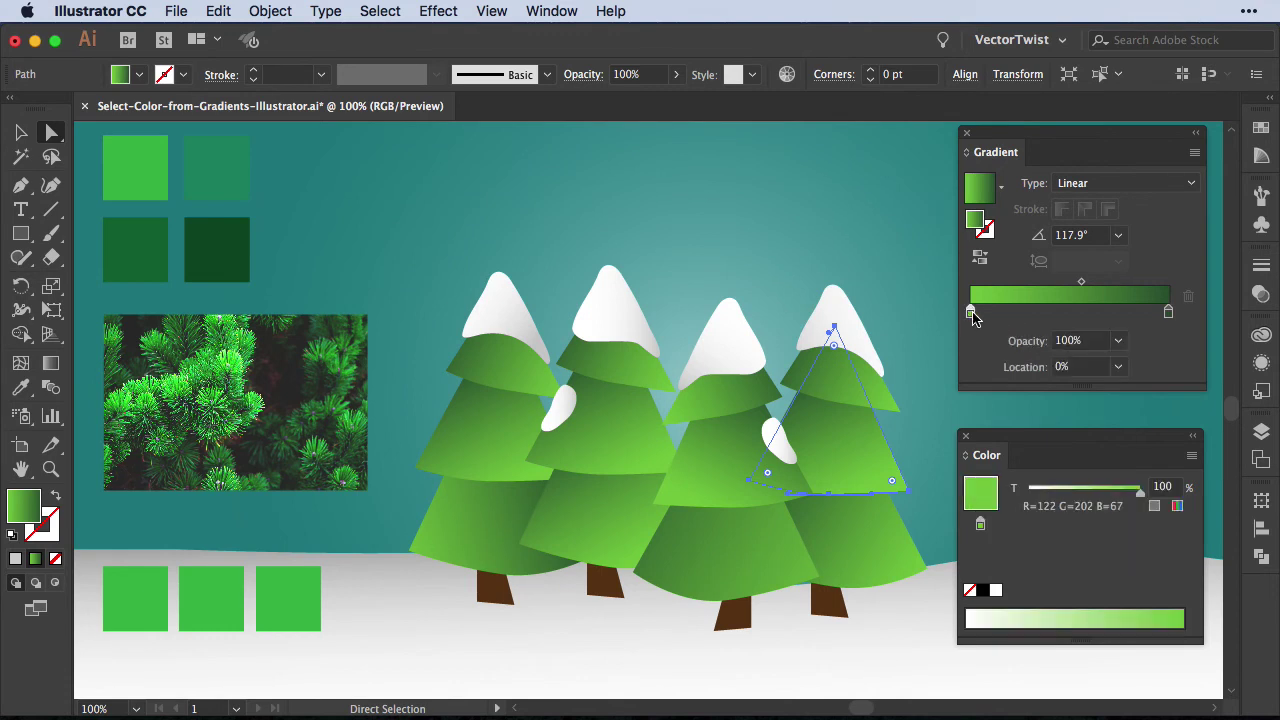
{"action": "double_click", "coordinate": [972, 315]}
{"action": "left_click", "coordinate": [908, 418]}
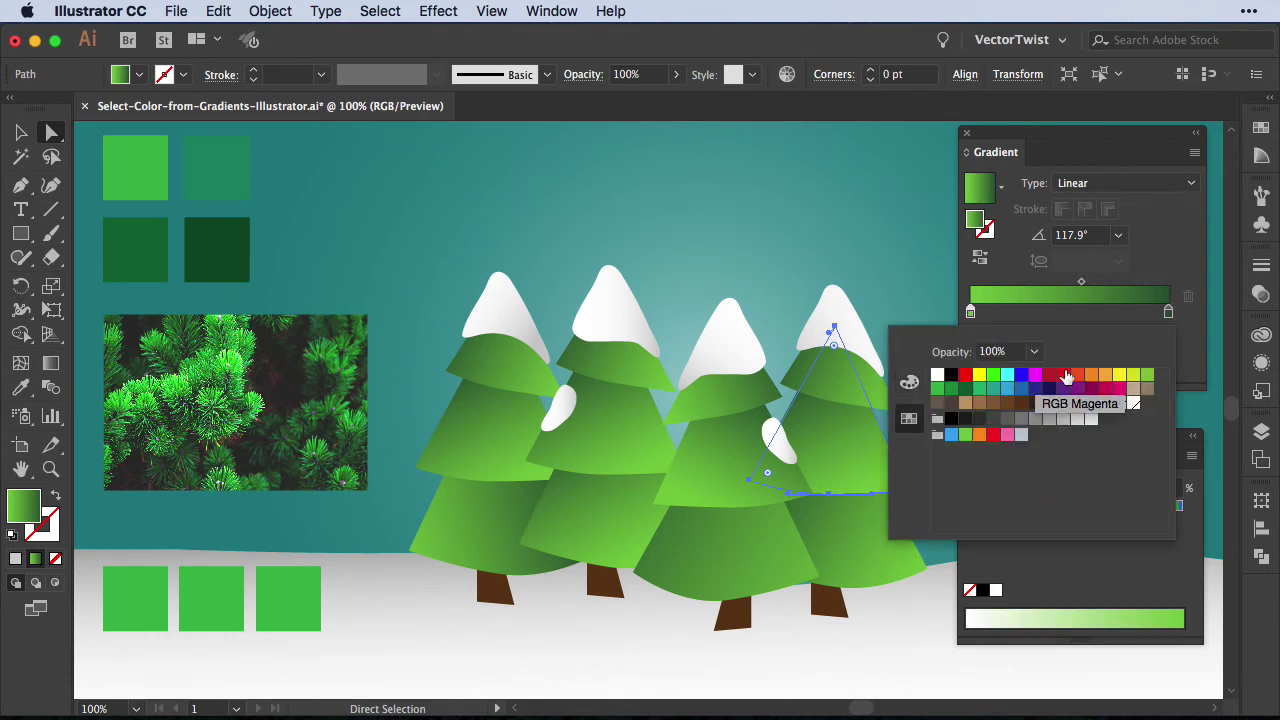
{"action": "left_click", "coordinate": [909, 386]}
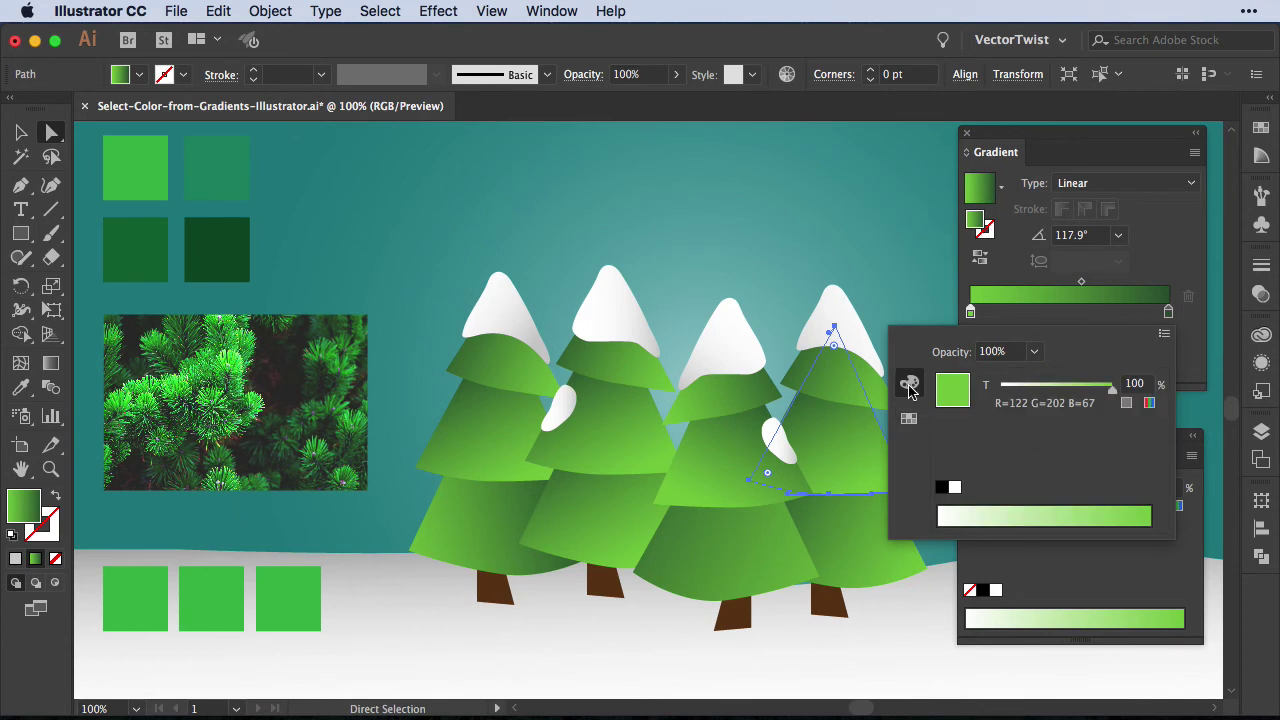
{"action": "left_click", "coordinate": [1164, 333]}
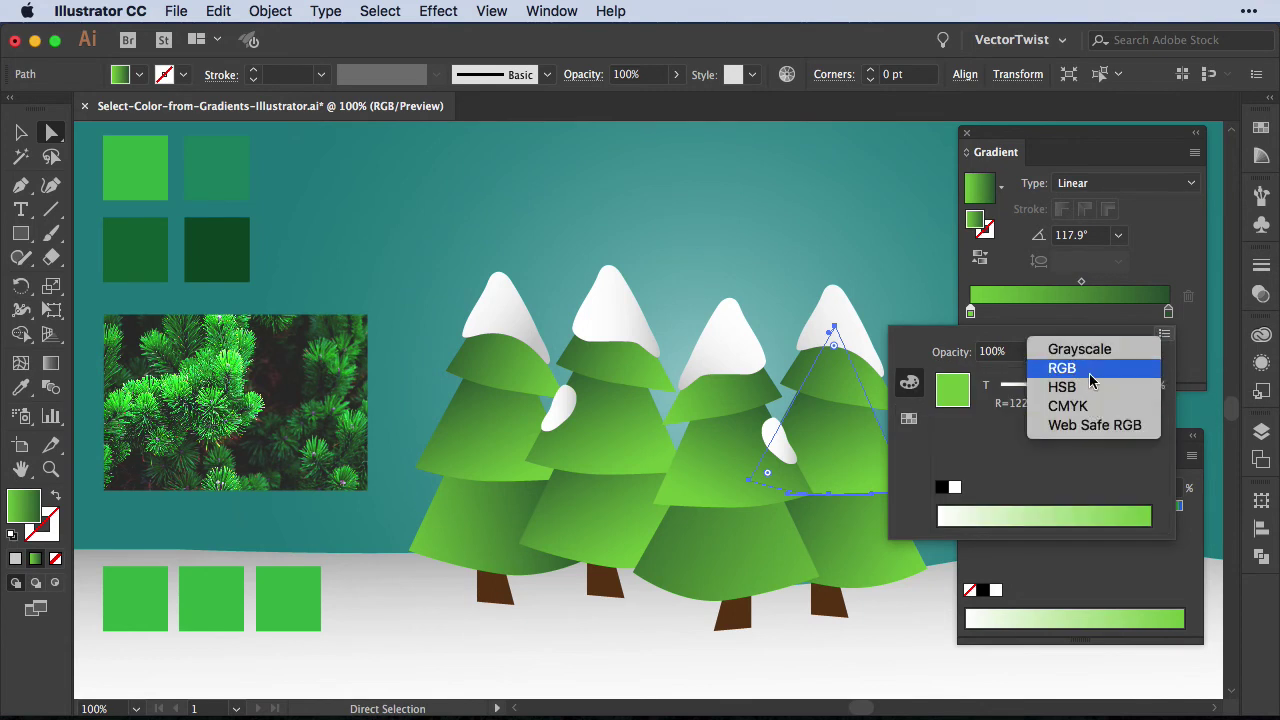
{"action": "left_click", "coordinate": [1090, 407]}
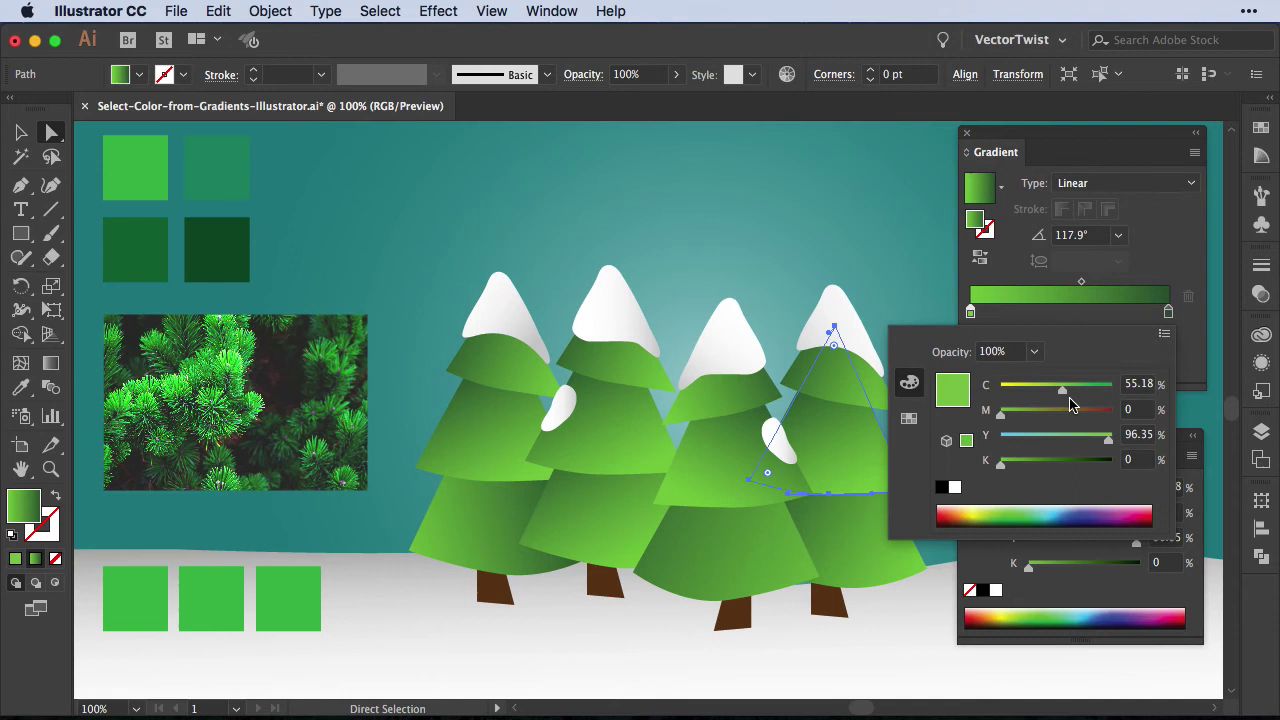
{"action": "left_click_drag", "start_coordinate": [1065, 395], "coordinate": [1089, 382]}
{"action": "left_click", "coordinate": [895, 284]}
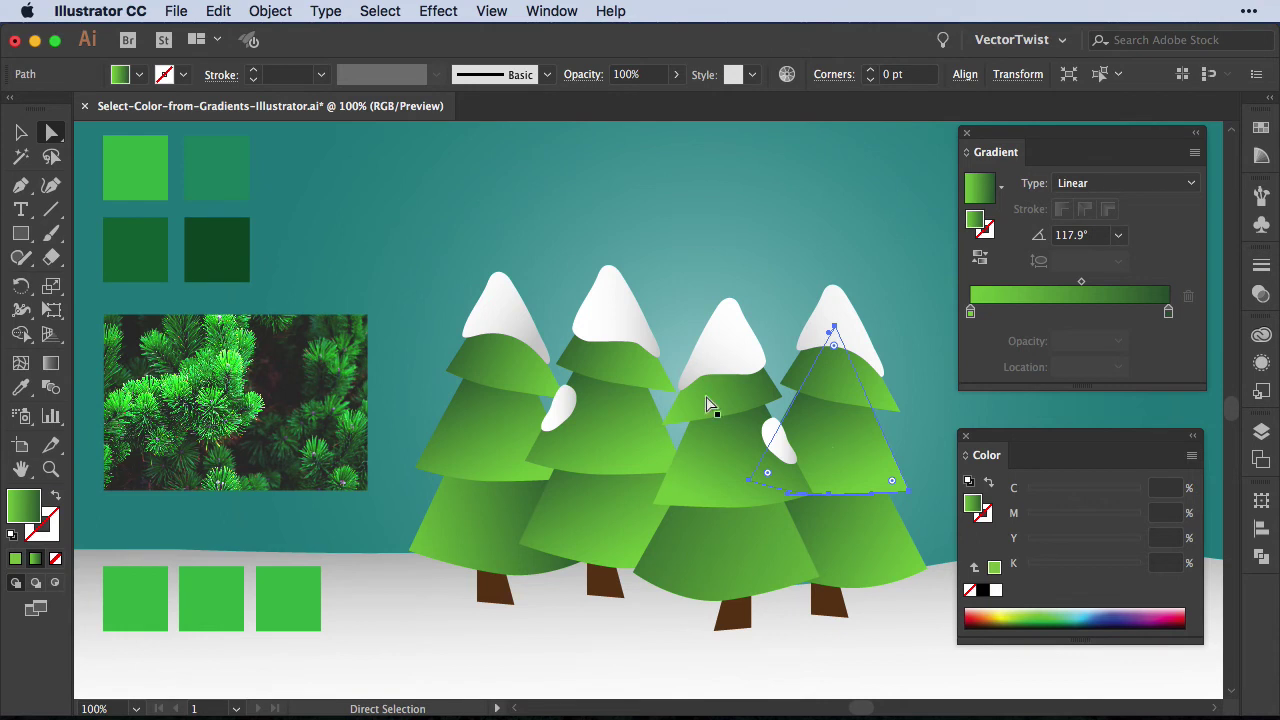
{"action": "key", "text": "i"}
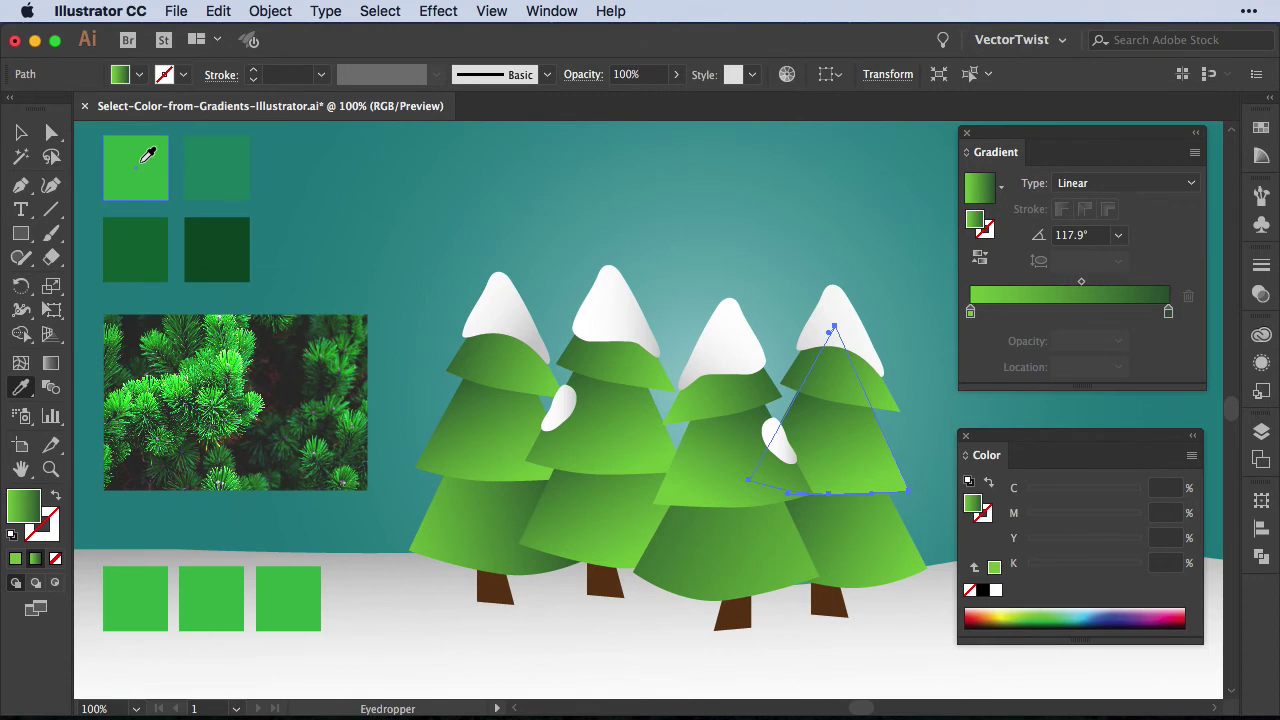
{"action": "left_click", "coordinate": [142, 162]}
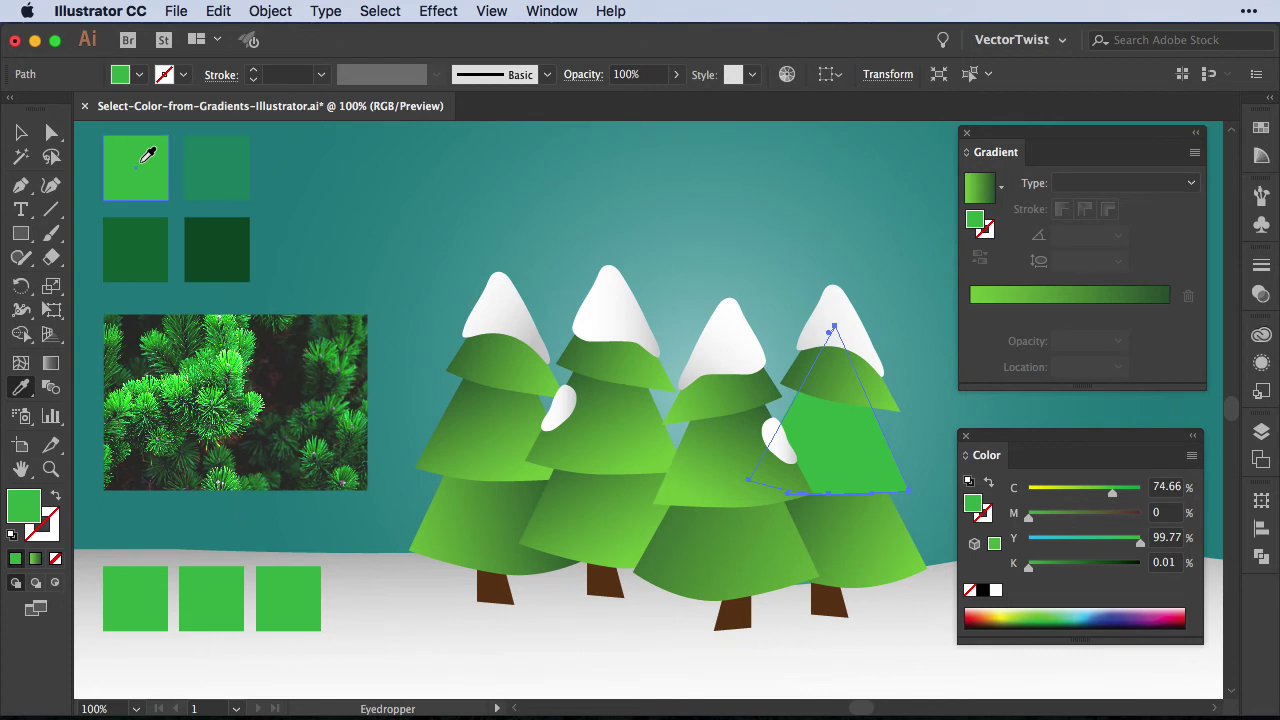
{"action": "key", "text": "super+z"}
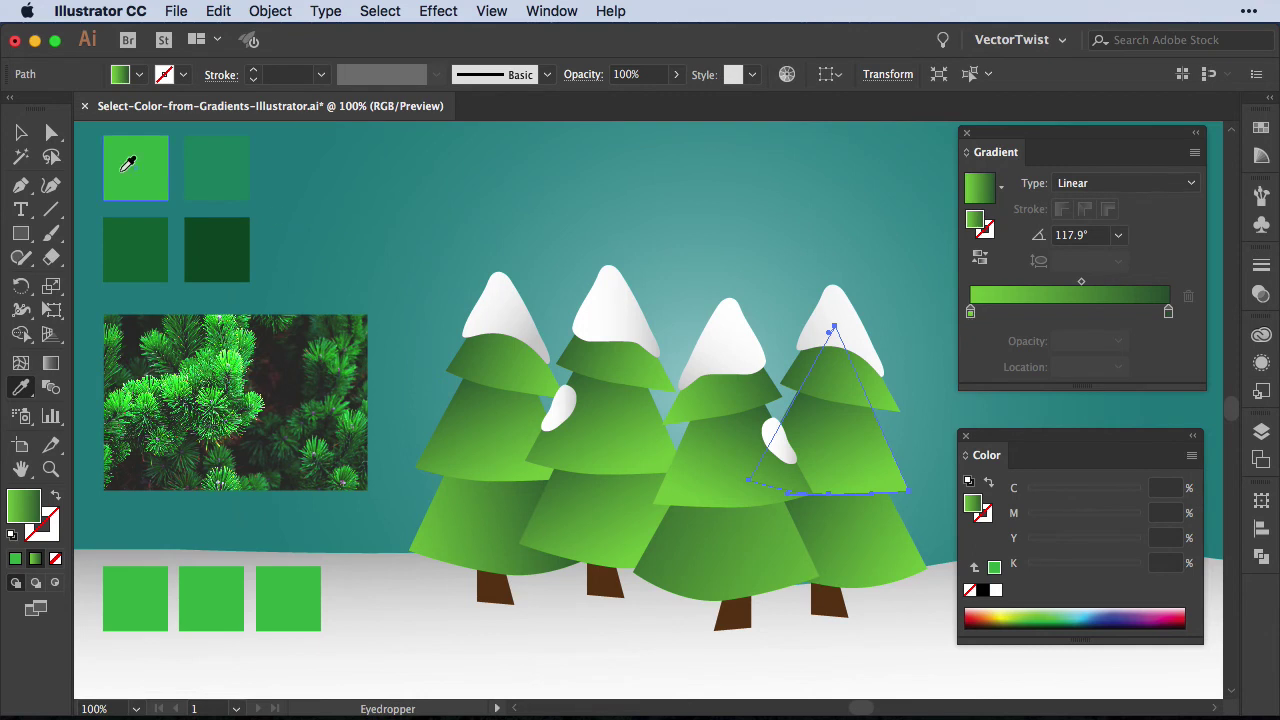
{"action": "key", "text": "v"}
{"action": "key", "text": "super+shift+a"}
{"action": "left_click", "coordinate": [125, 178]}
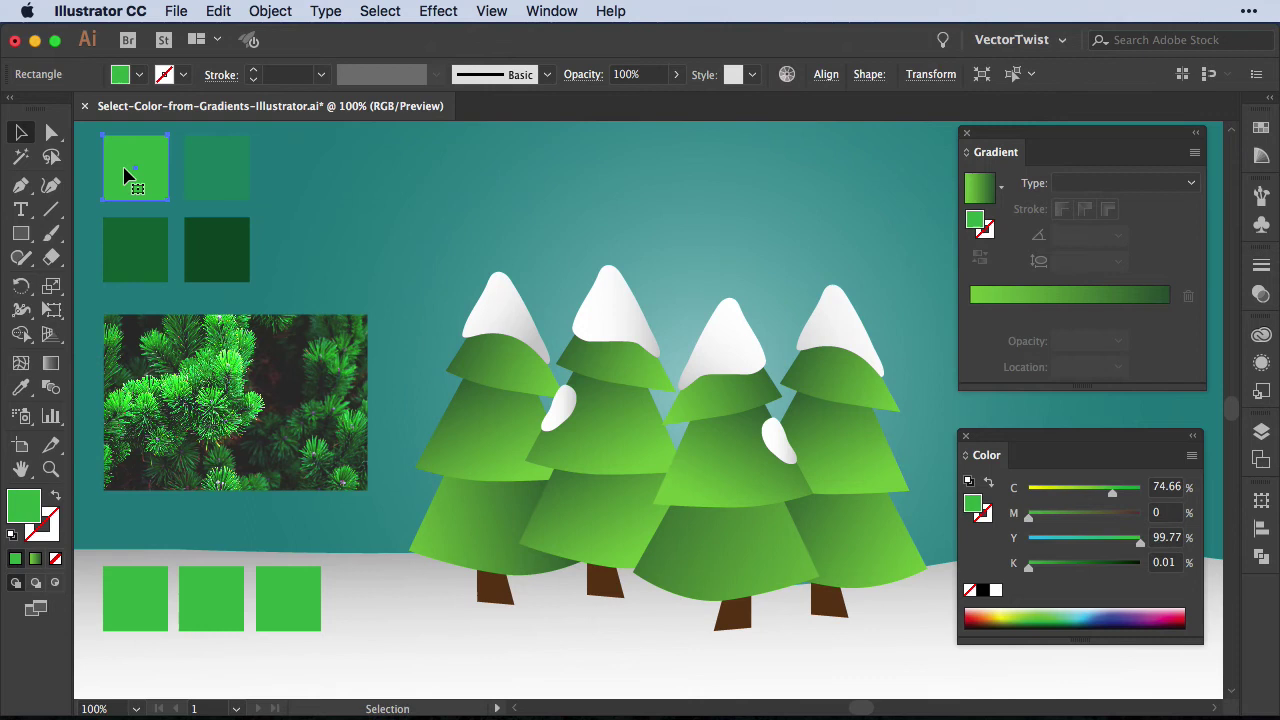
{"action": "left_click", "coordinate": [1259, 135]}
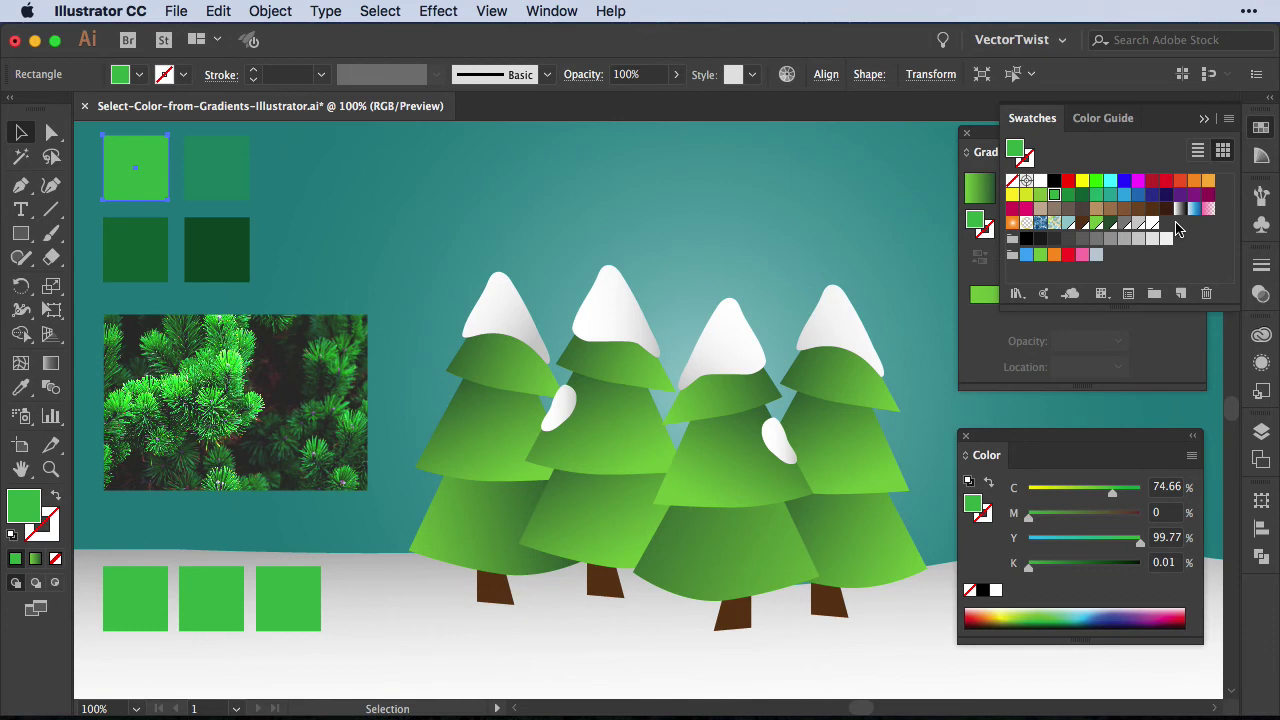
{"action": "left_click", "coordinate": [1205, 118]}
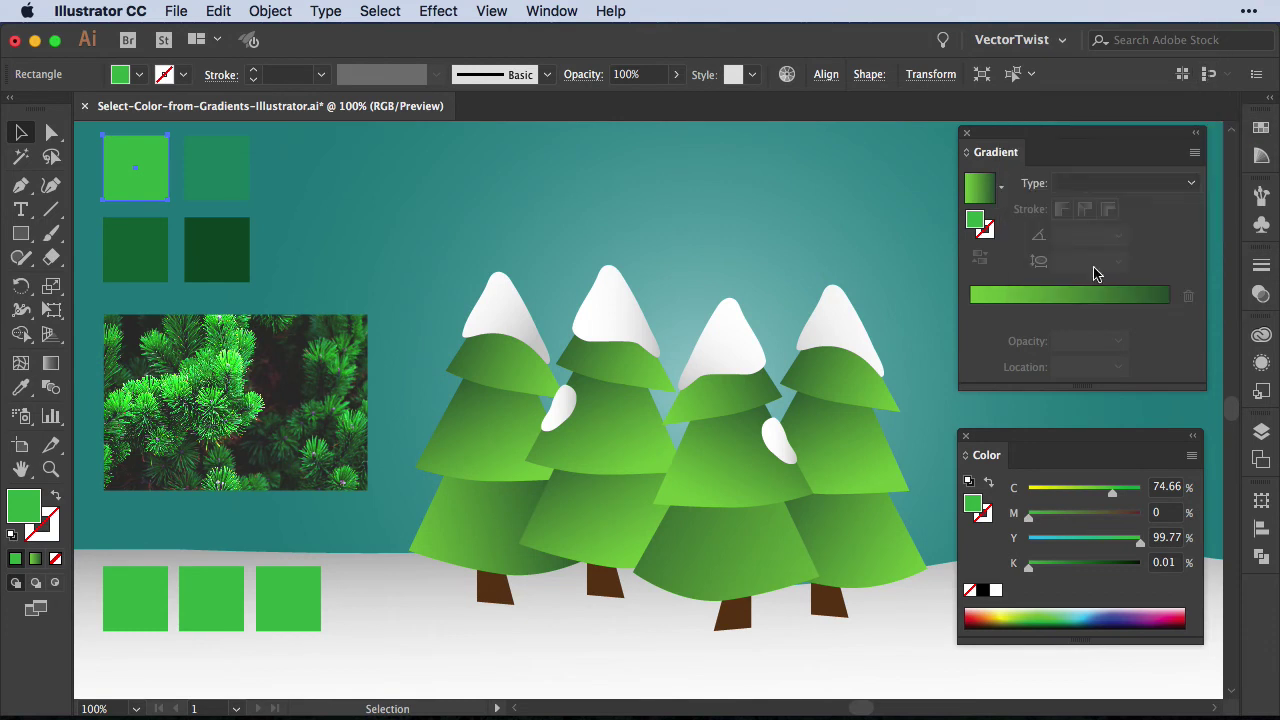
{"action": "key", "text": "a"}
{"action": "left_click", "coordinate": [846, 471]}
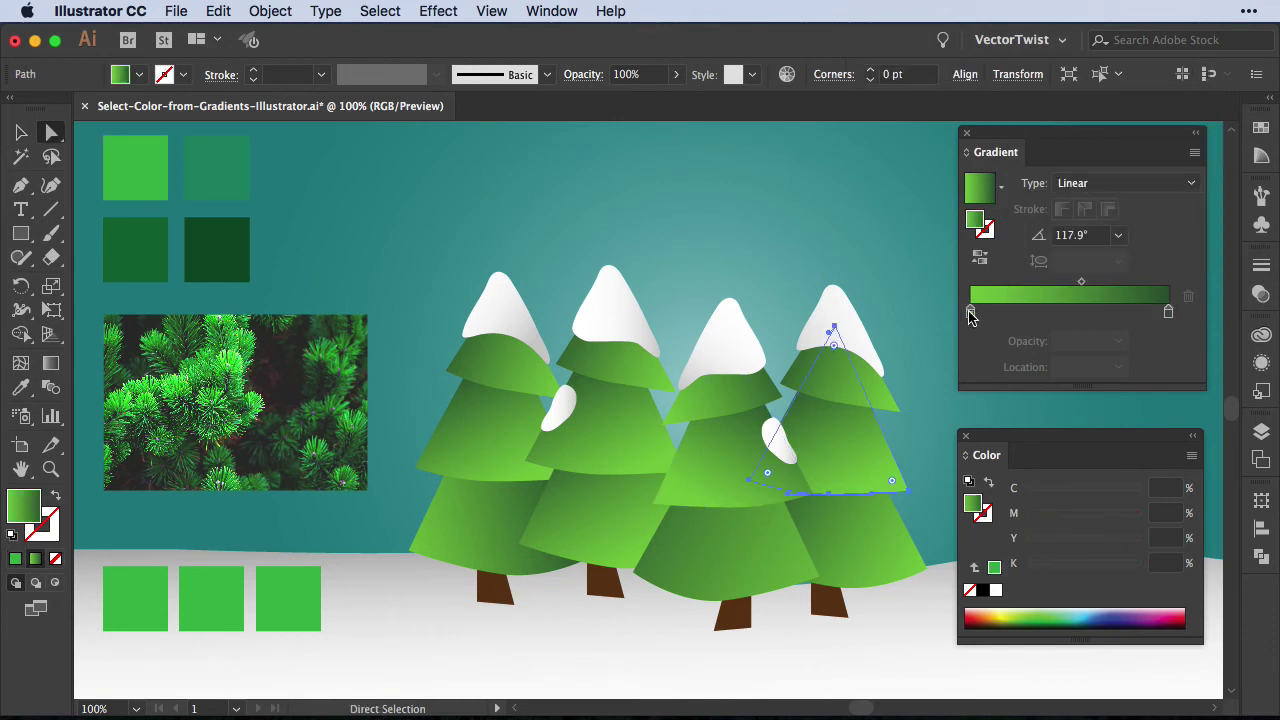
{"action": "left_click", "coordinate": [1261, 127]}
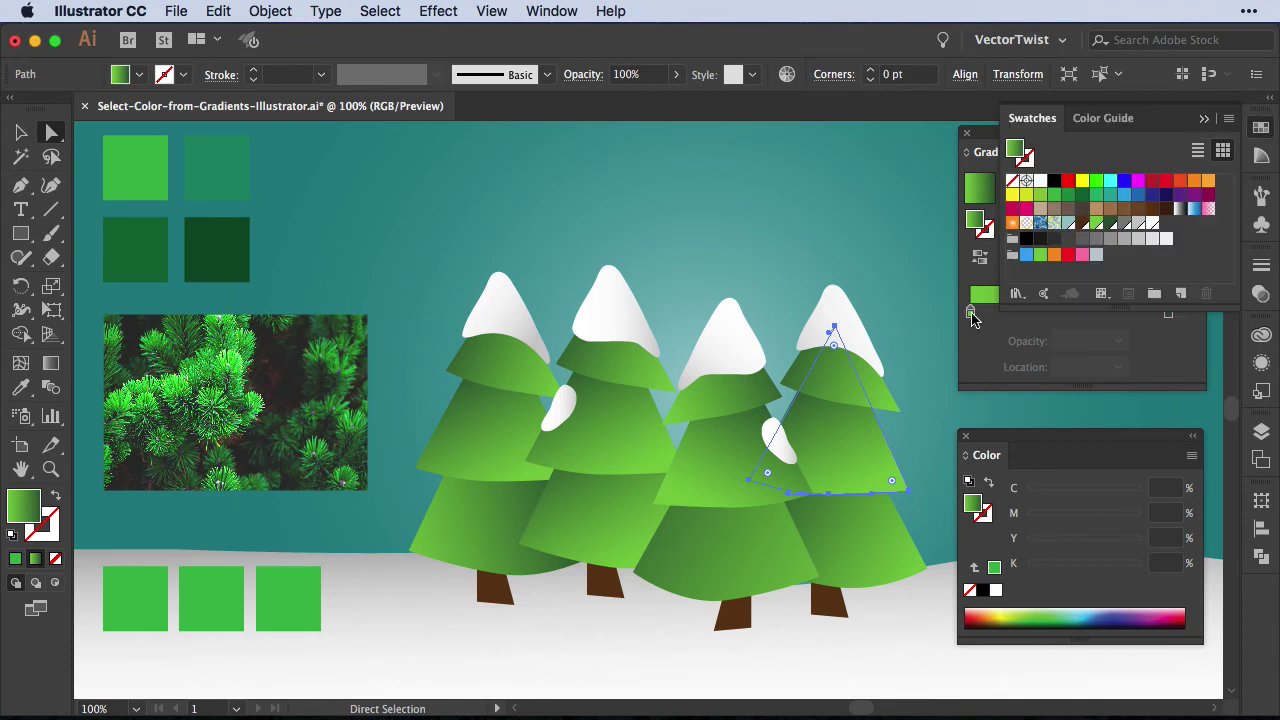
{"action": "left_click", "coordinate": [1205, 118]}
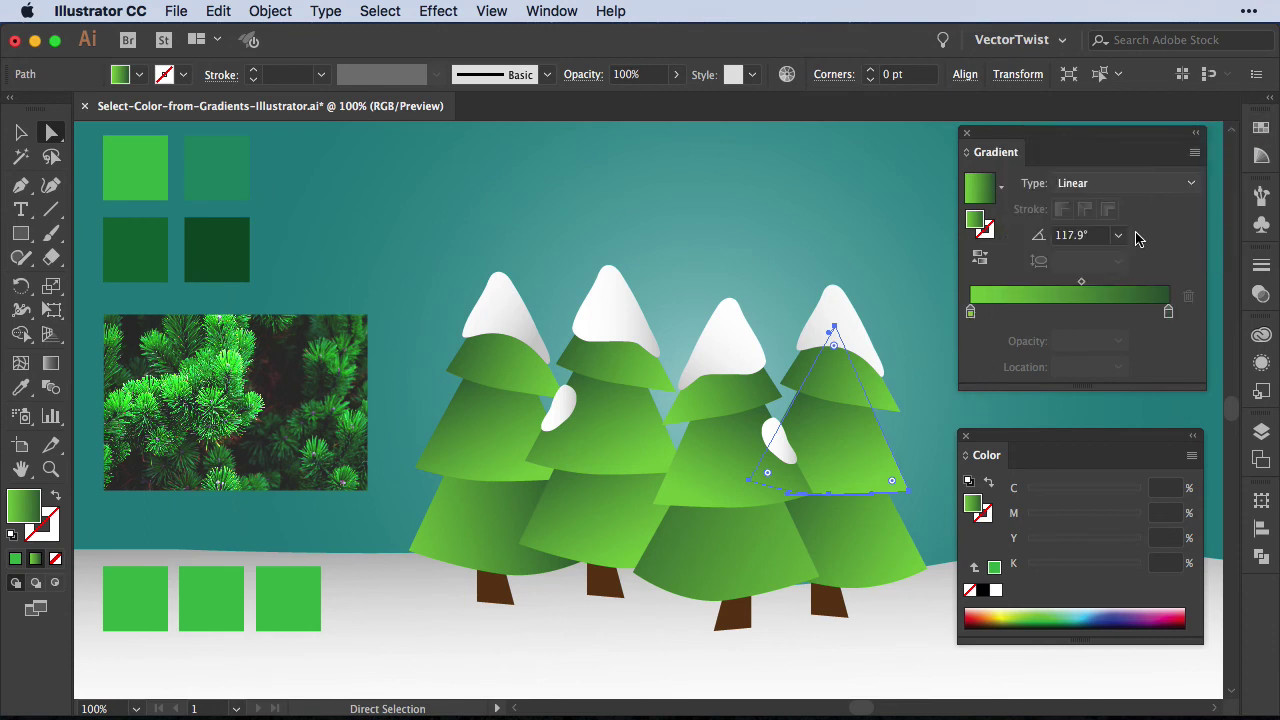
Step: Eyedropper the first, then the second swatch square into the left gradient stop, ending on teal green
{"action": "left_click", "coordinate": [970, 314]}
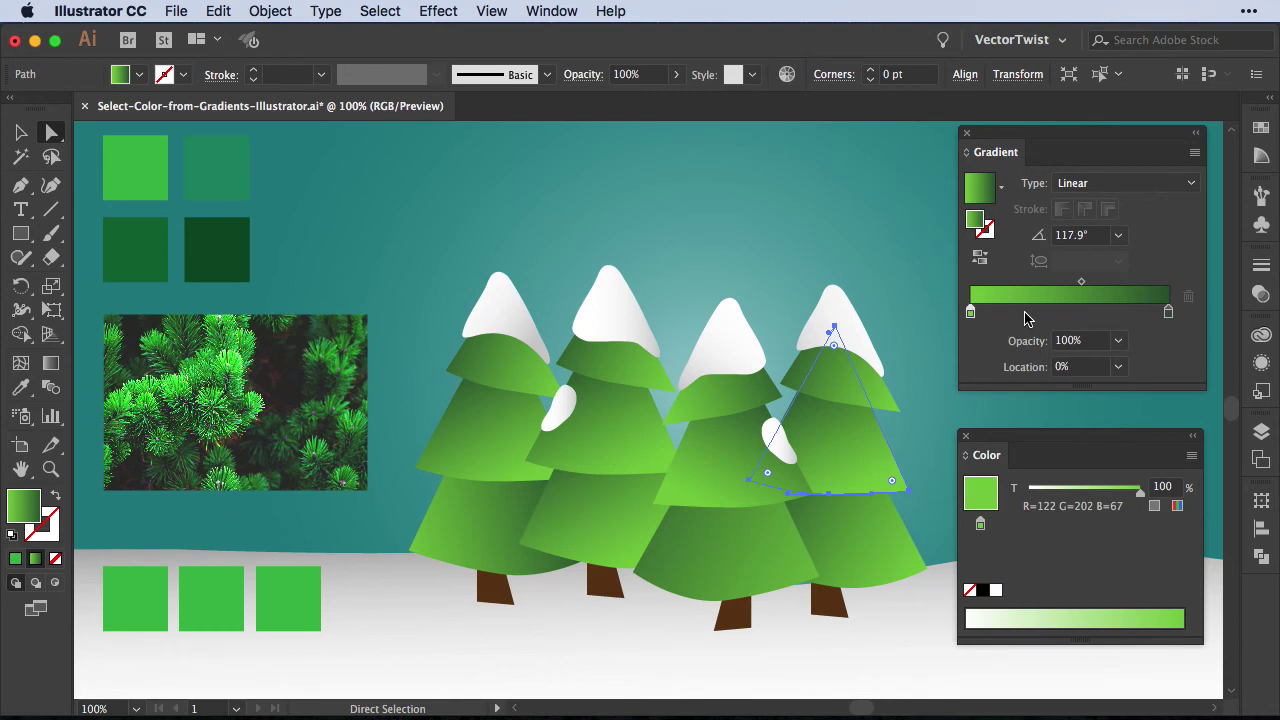
{"action": "key", "text": "i"}
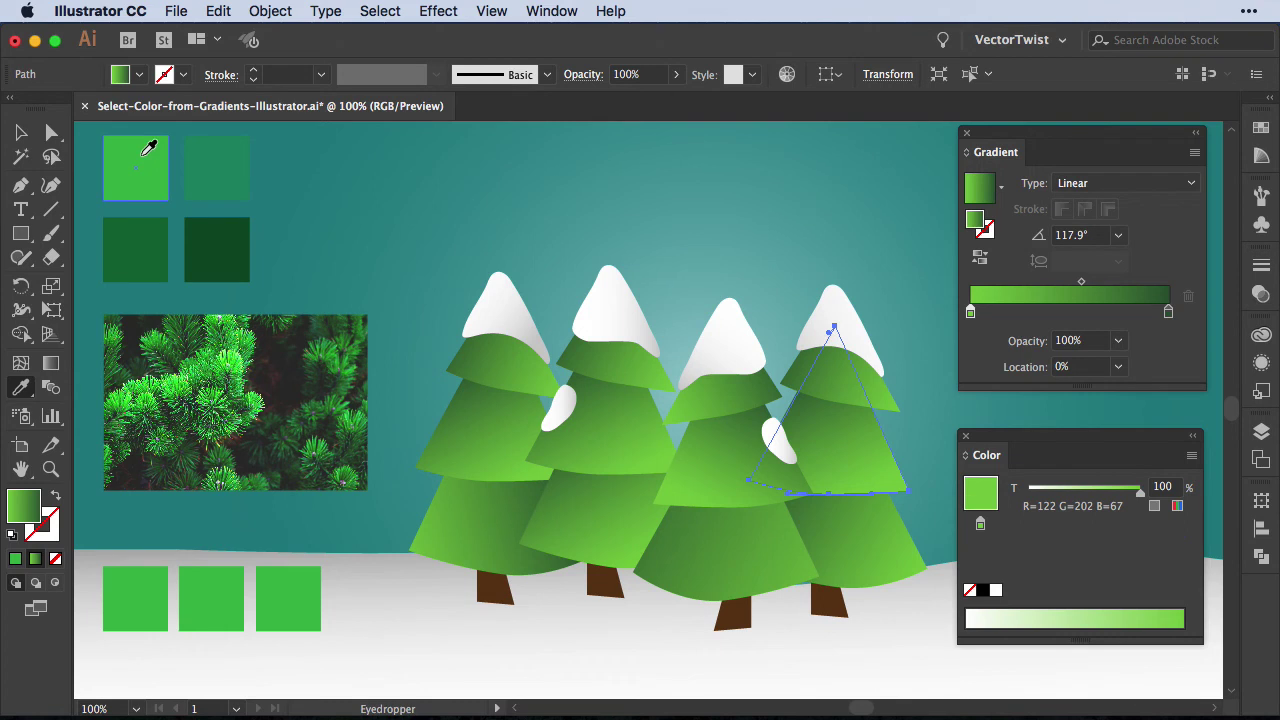
{"action": "left_click", "coordinate": [143, 154], "text": "shift"}
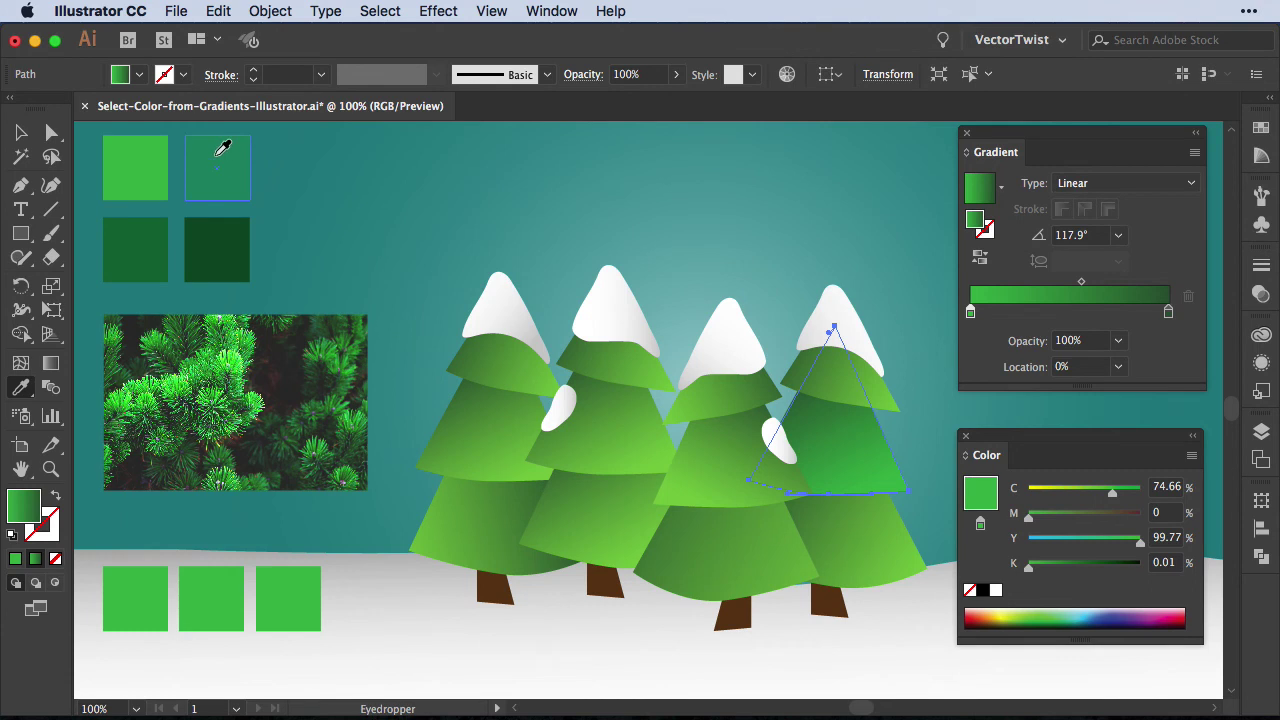
{"action": "left_click", "coordinate": [218, 155]}
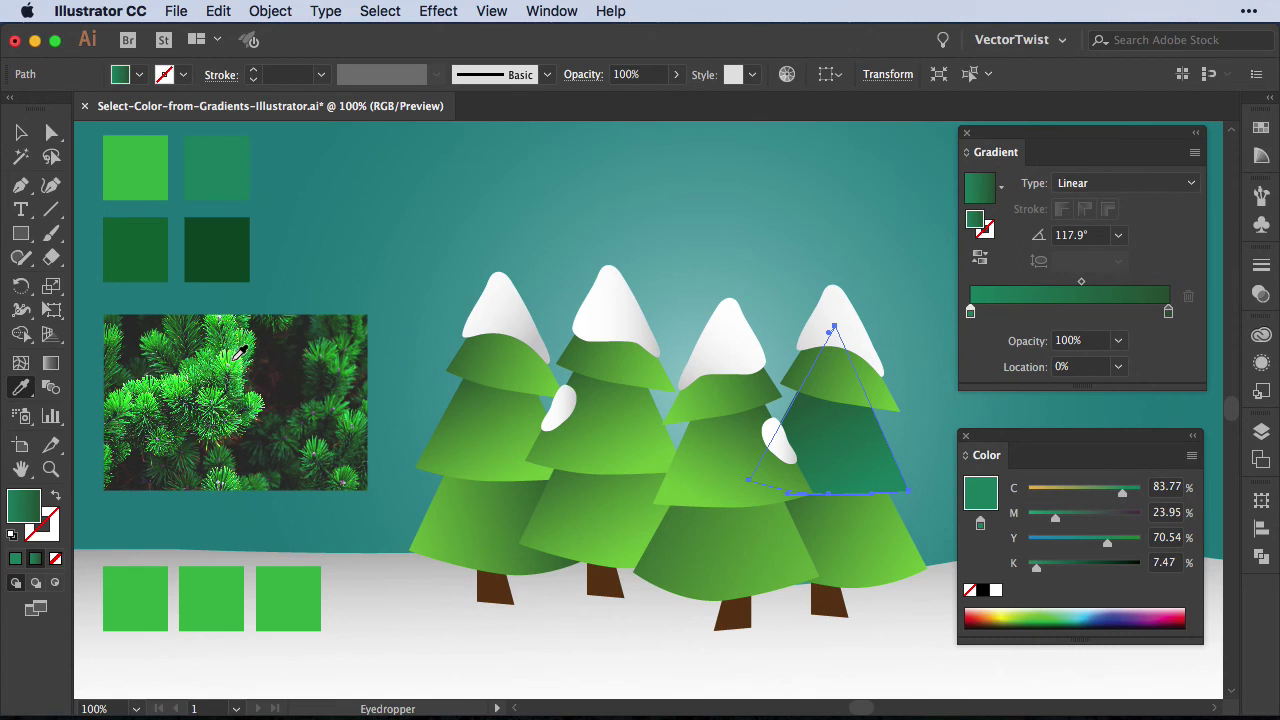
Step: Sample a bright branch green from the pine photo into the left gradient stop
{"action": "left_click", "coordinate": [238, 354]}
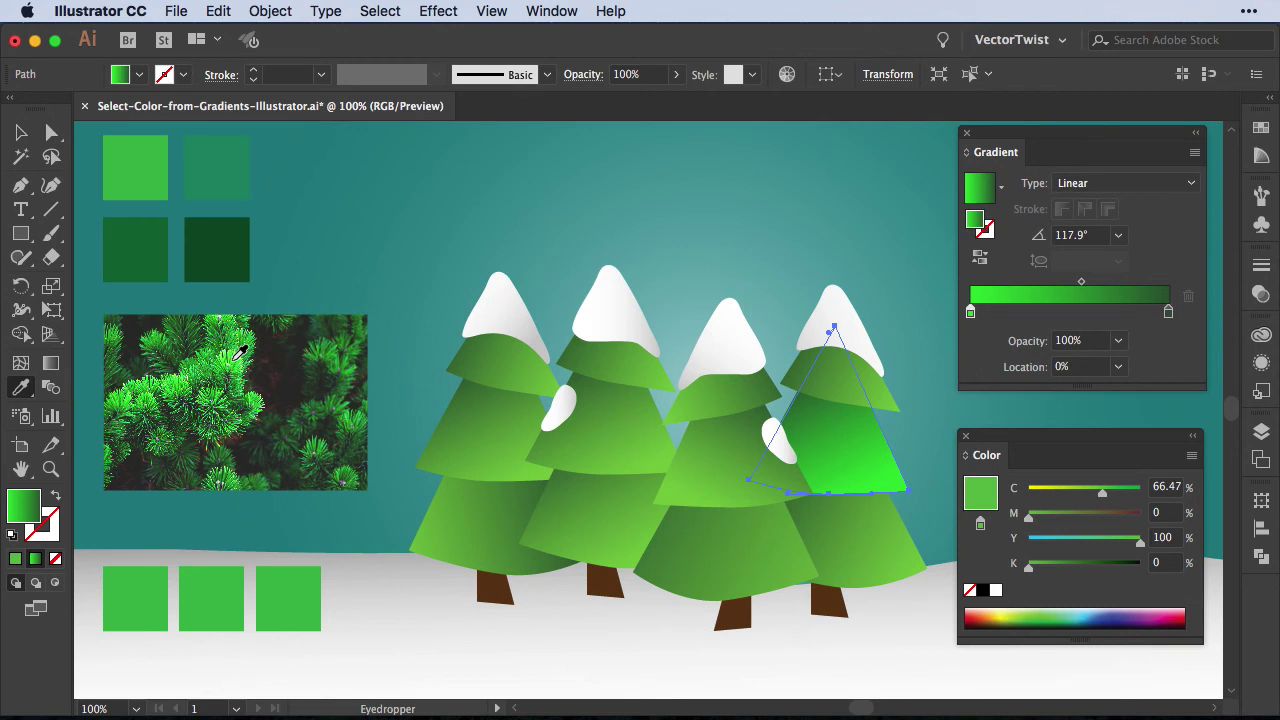
Step: Select the right tree's top and bottom tiers and sample the pine photo's bright green into their left gradient stop
{"action": "key", "text": "a"}
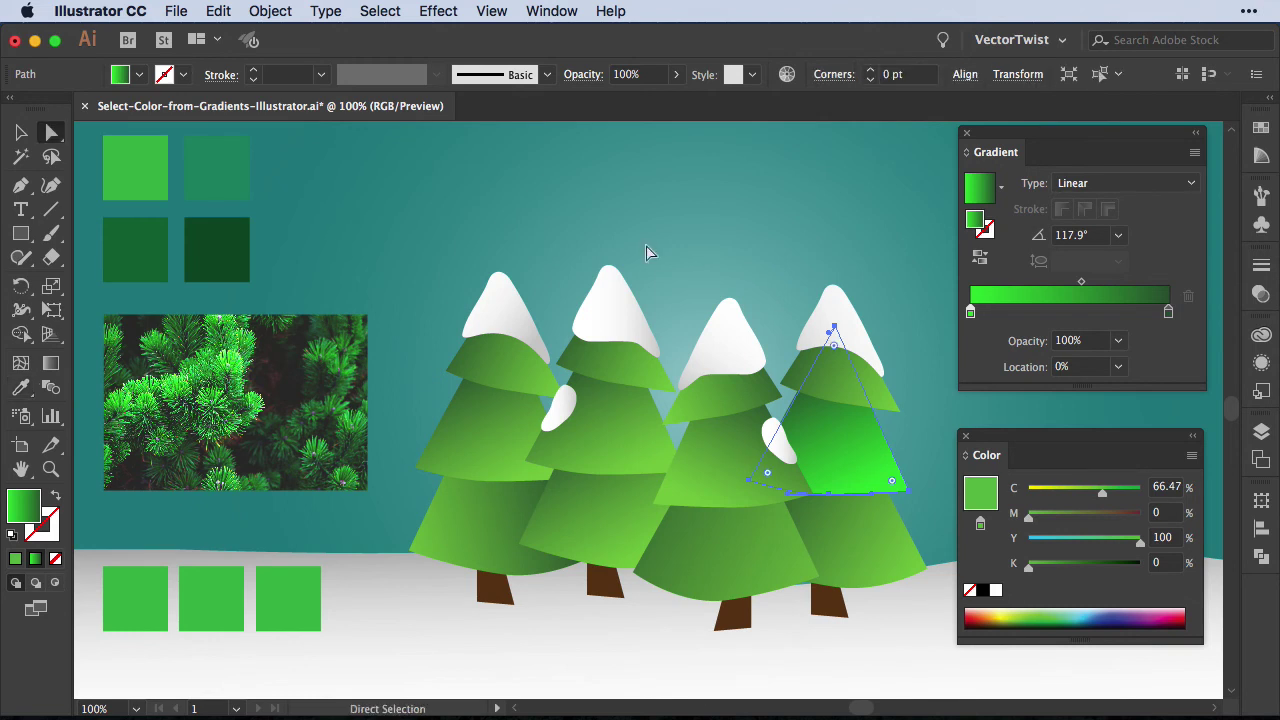
{"action": "left_click", "coordinate": [868, 388]}
{"action": "left_click", "coordinate": [872, 386]}
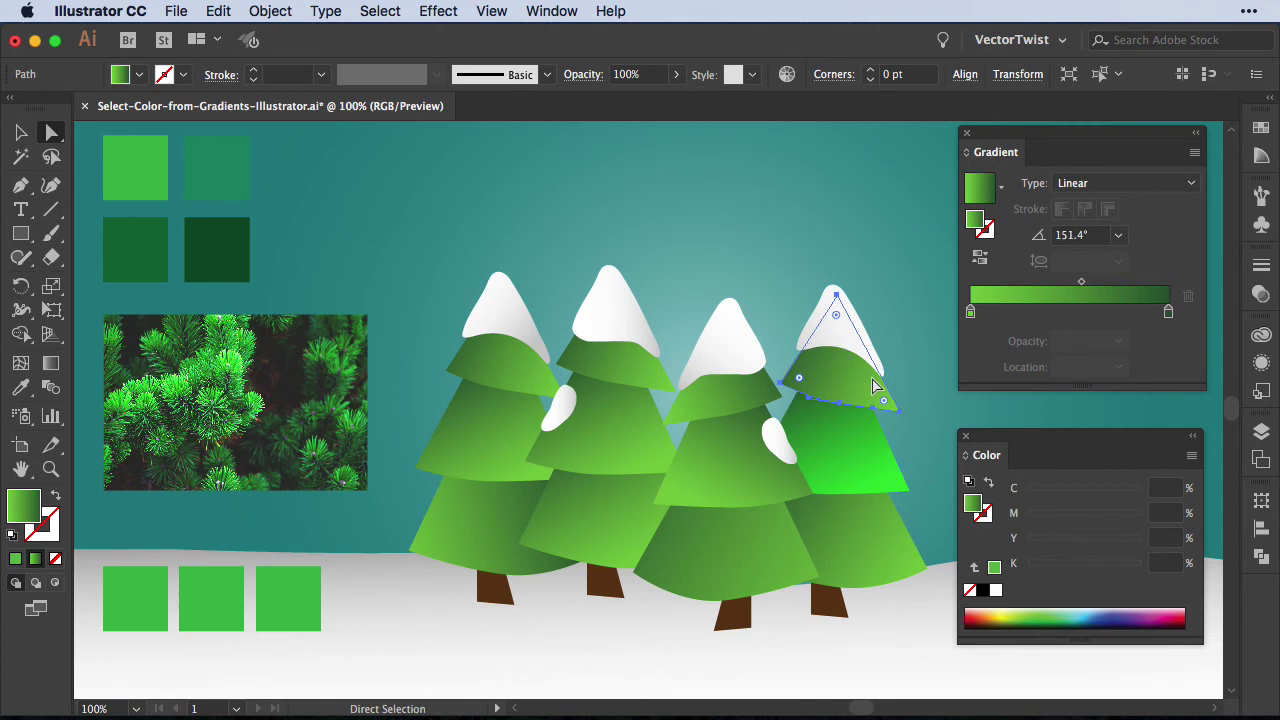
{"action": "left_click", "coordinate": [868, 560], "text": "shift"}
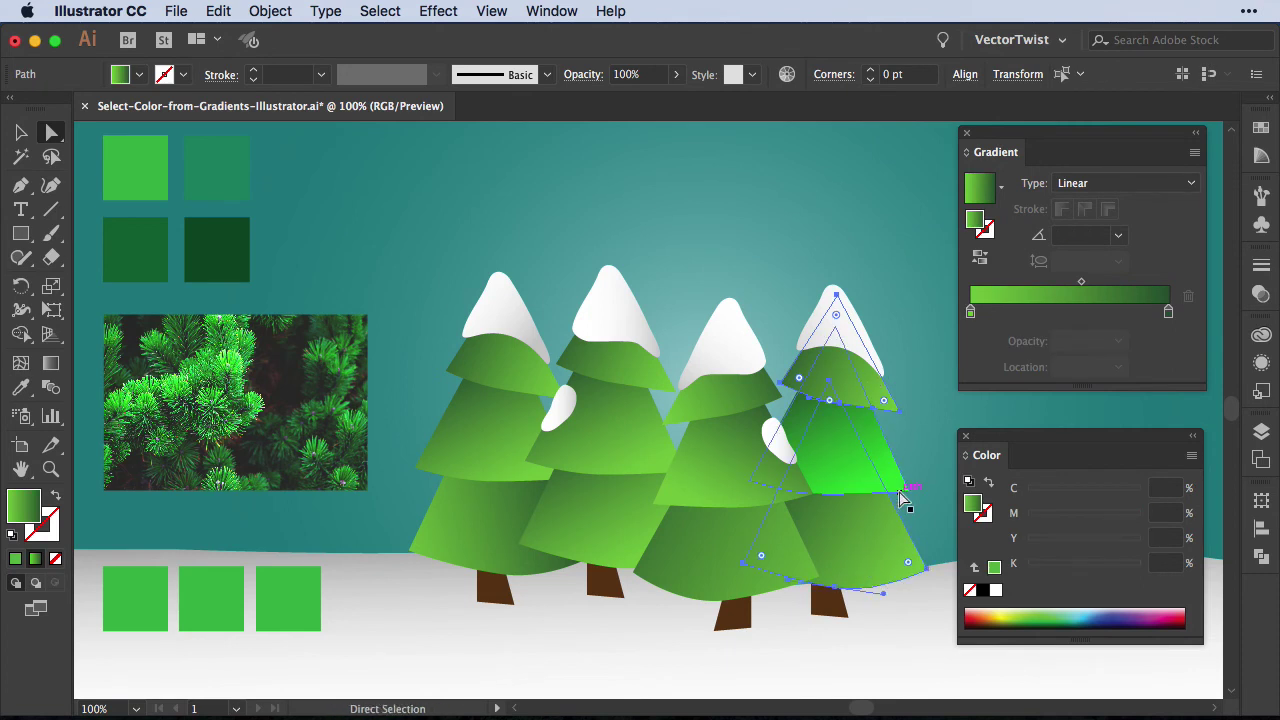
{"action": "left_click", "coordinate": [970, 313]}
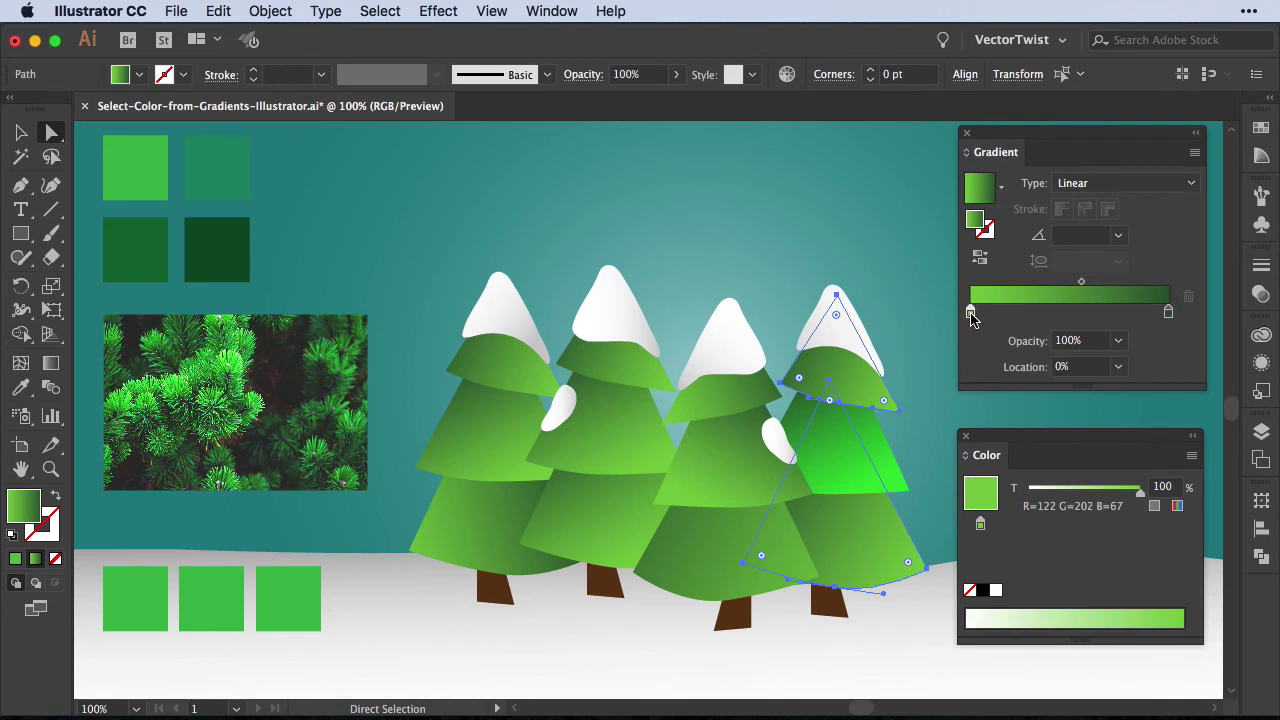
{"action": "key", "text": "i"}
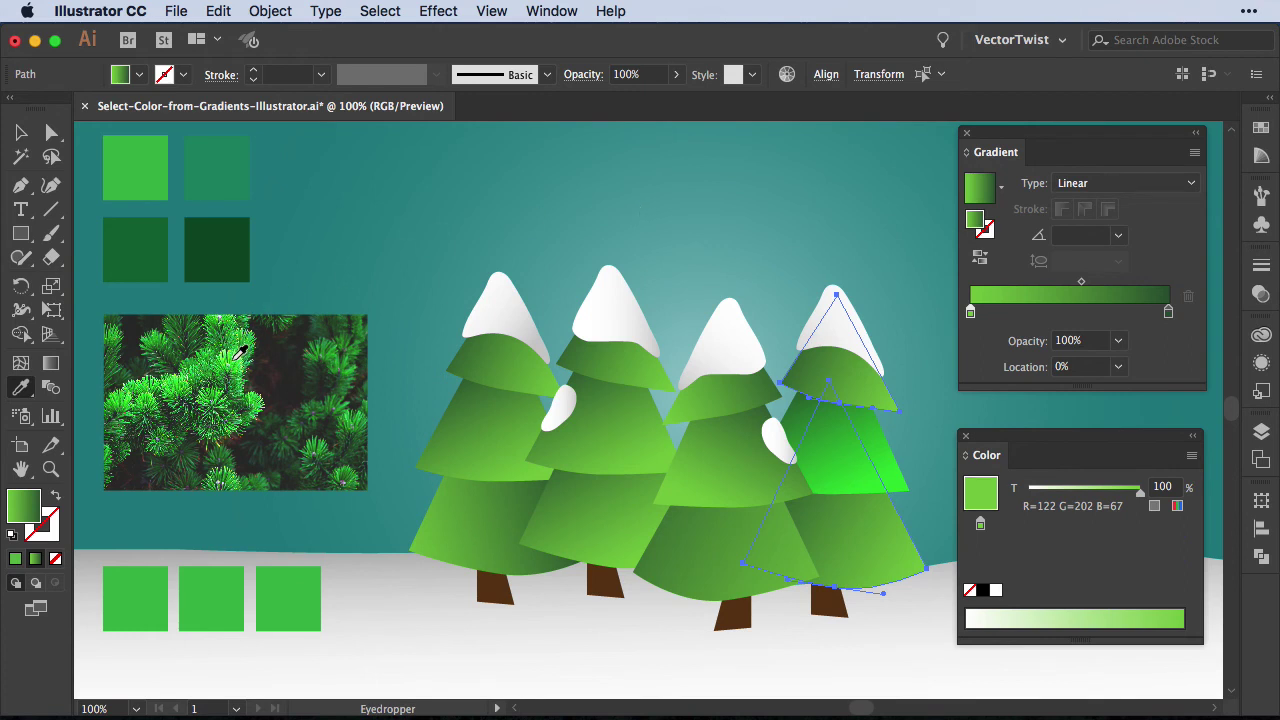
{"action": "left_click", "coordinate": [240, 352], "text": "shift"}
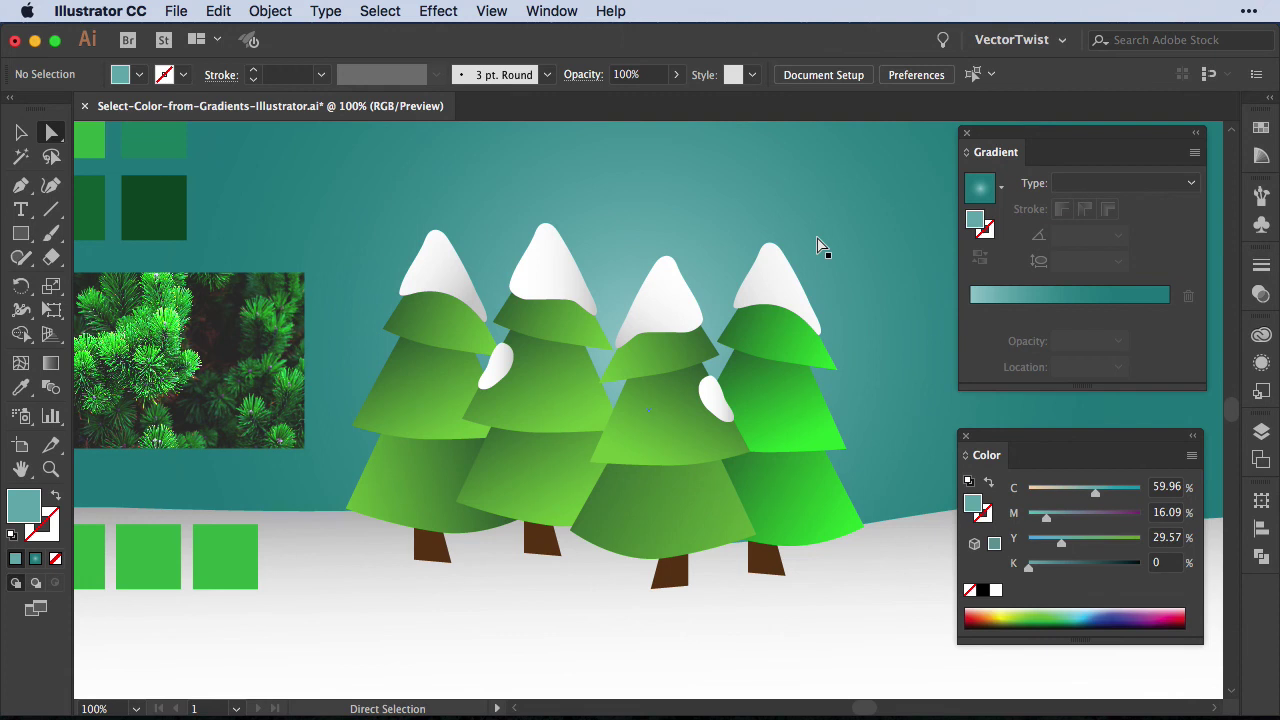
Step: Eyedropper the third tree, then Shift-sample it for a solid green fill (C 71.3%, M 20.47%, Y 100%, K 4.69%)
{"action": "key", "text": "i"}
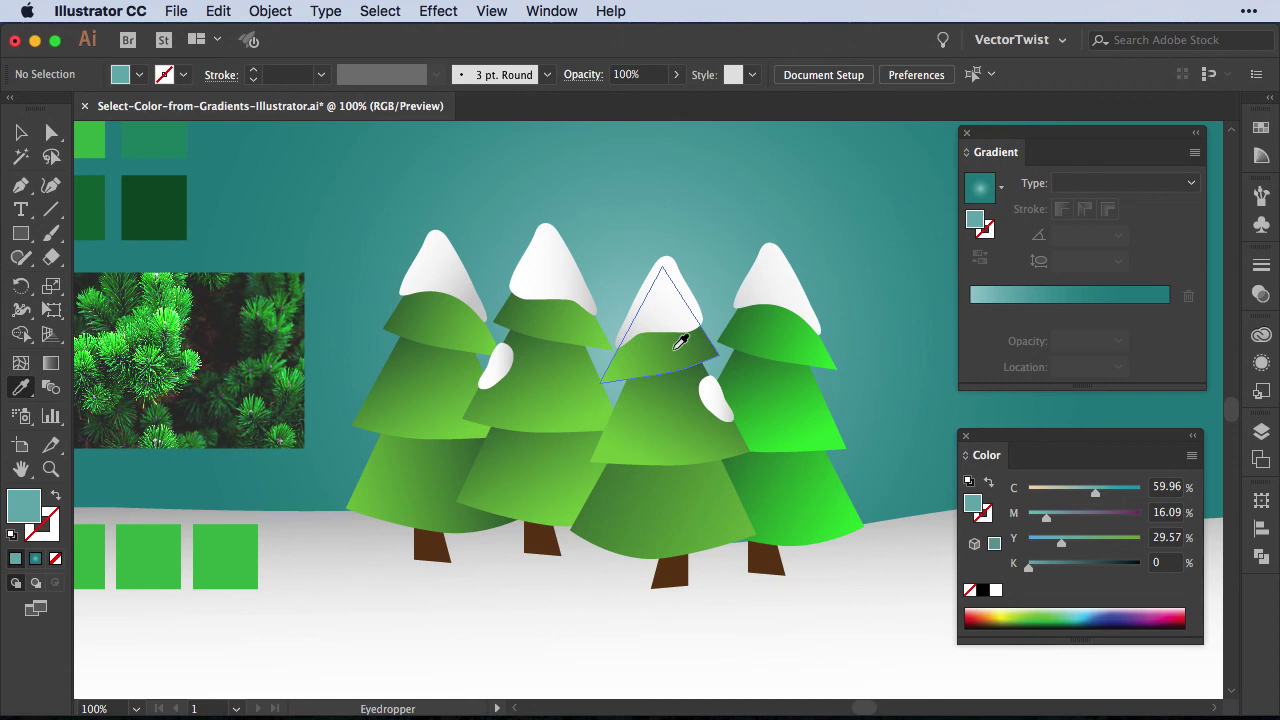
{"action": "left_click", "coordinate": [677, 344]}
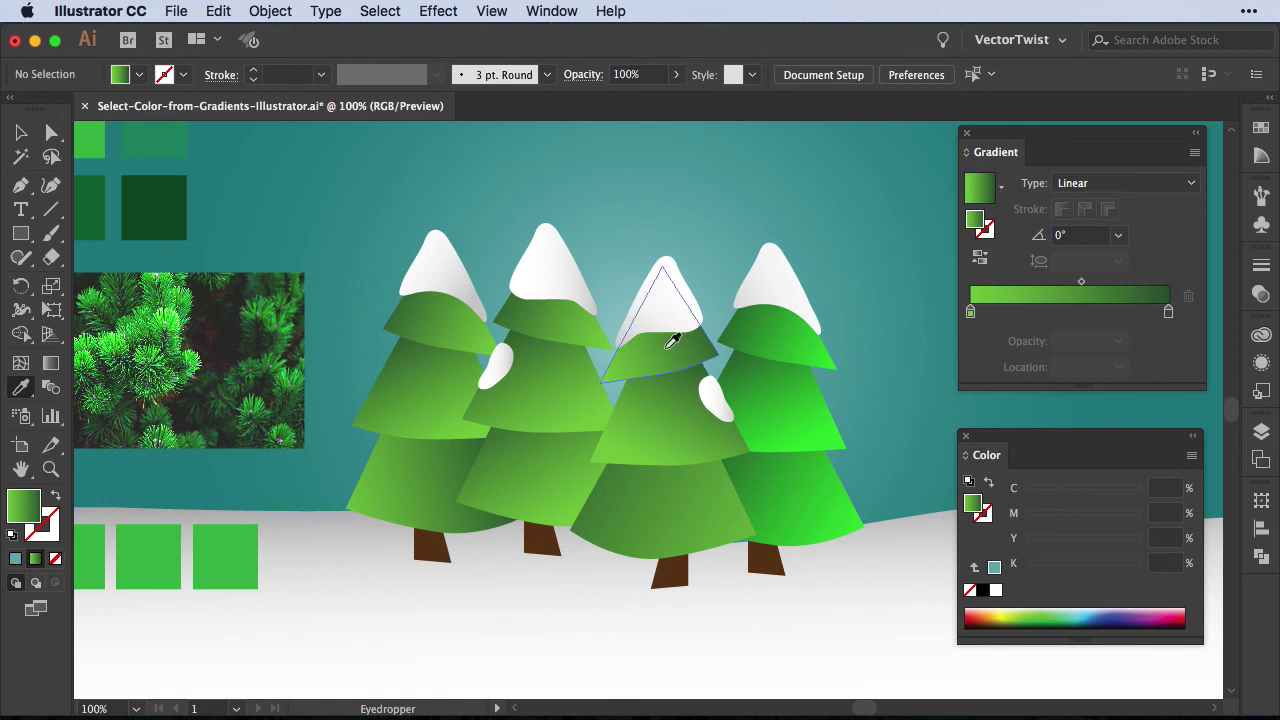
{"action": "left_click", "coordinate": [673, 340]}
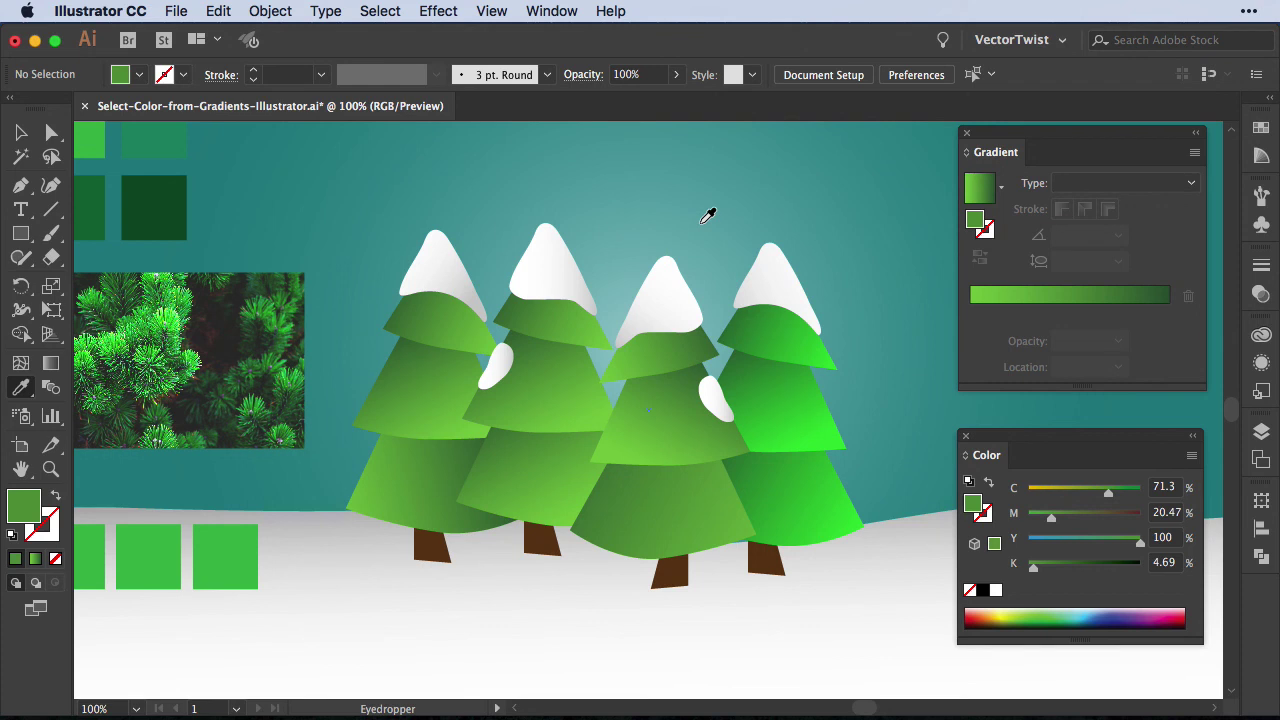
{"action": "key", "text": "a"}
{"action": "left_click", "coordinate": [685, 370]}
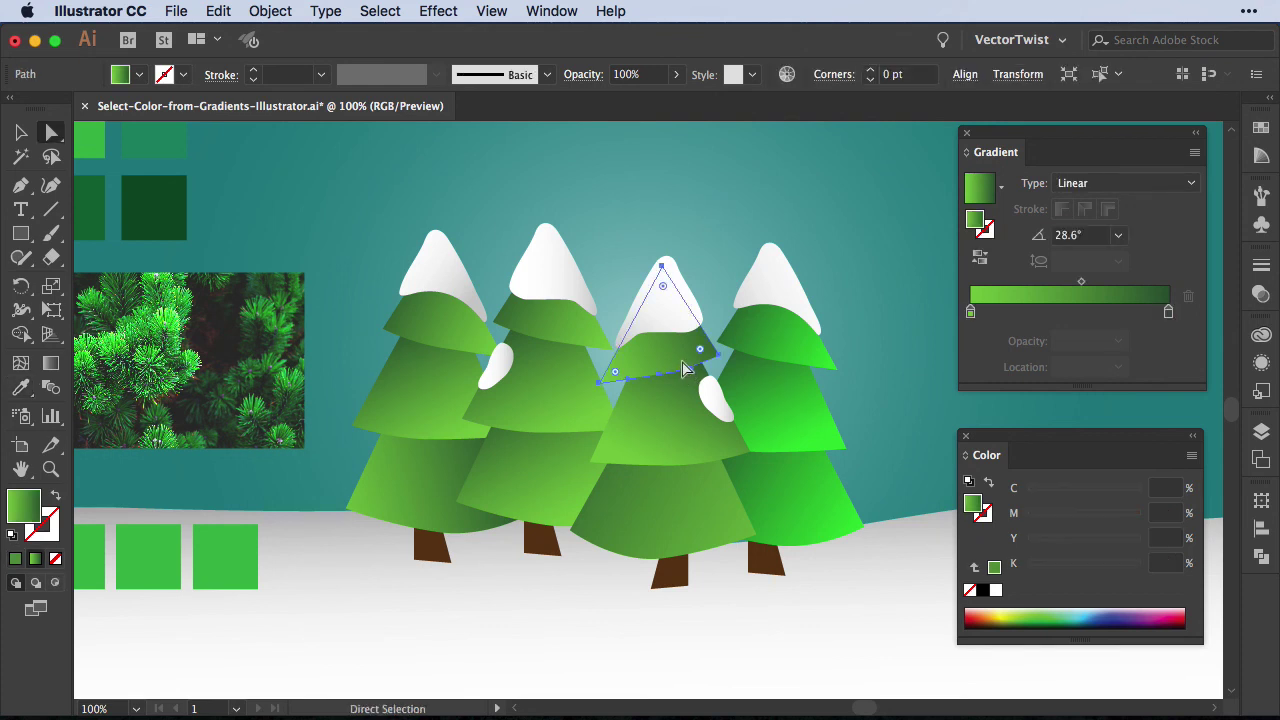
{"action": "key", "text": "i"}
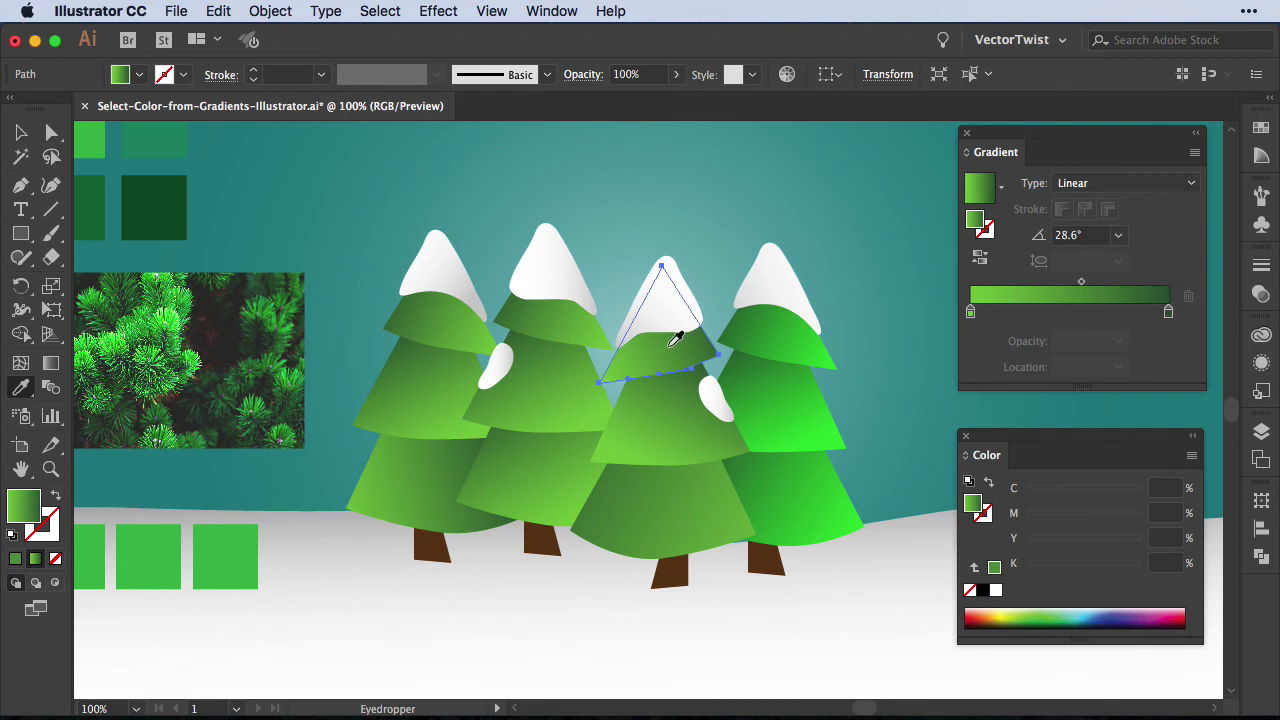
{"action": "left_click", "coordinate": [676, 340]}
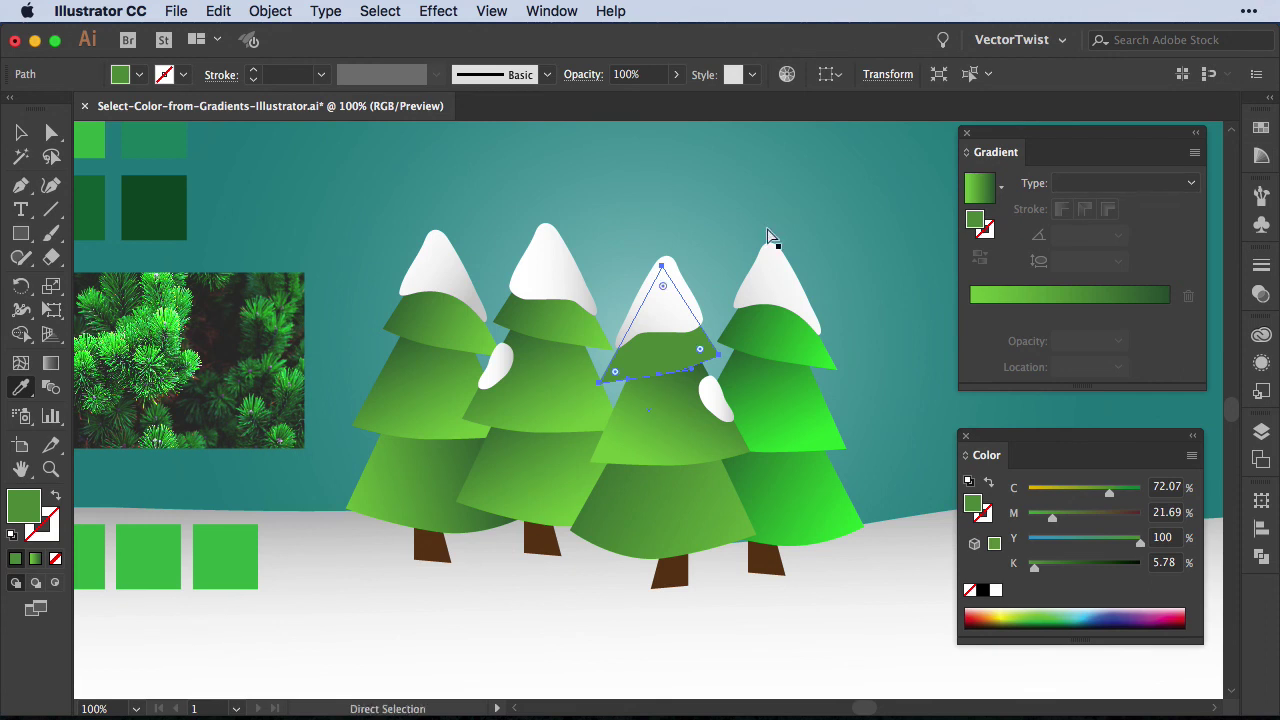
{"action": "left_click", "coordinate": [775, 220]}
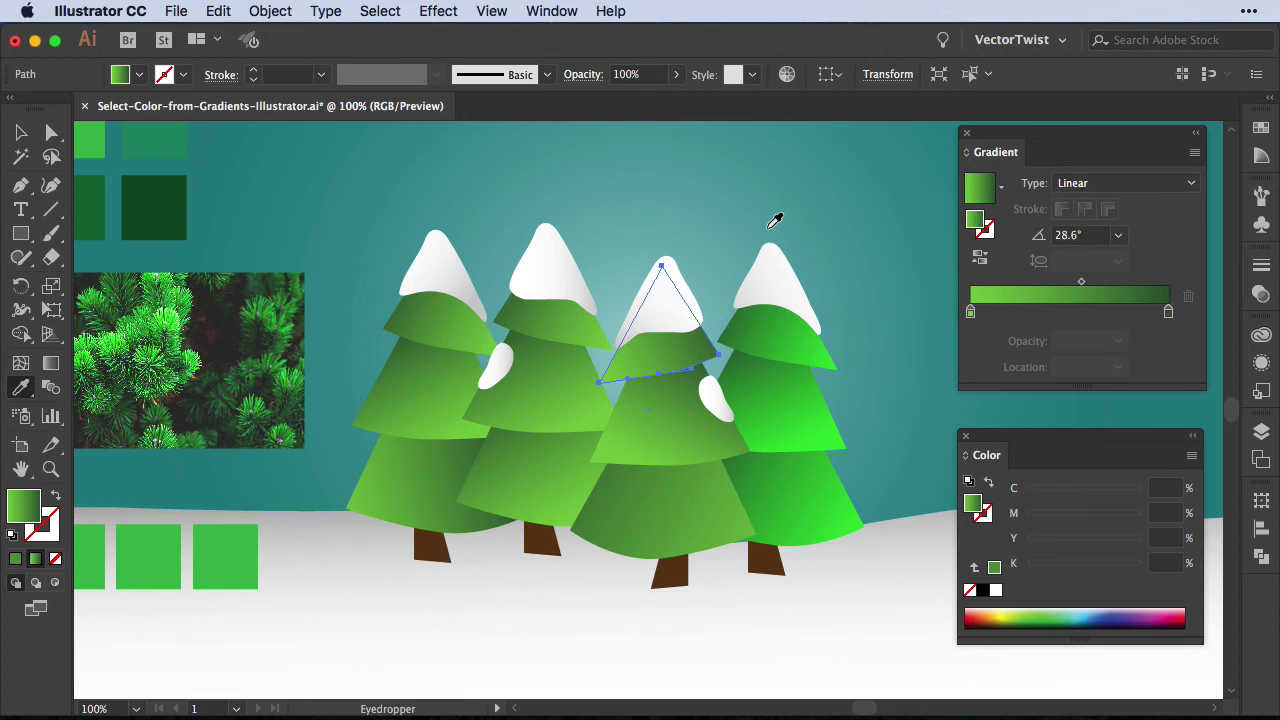
{"action": "key", "text": "a"}
{"action": "left_click", "coordinate": [816, 199]}
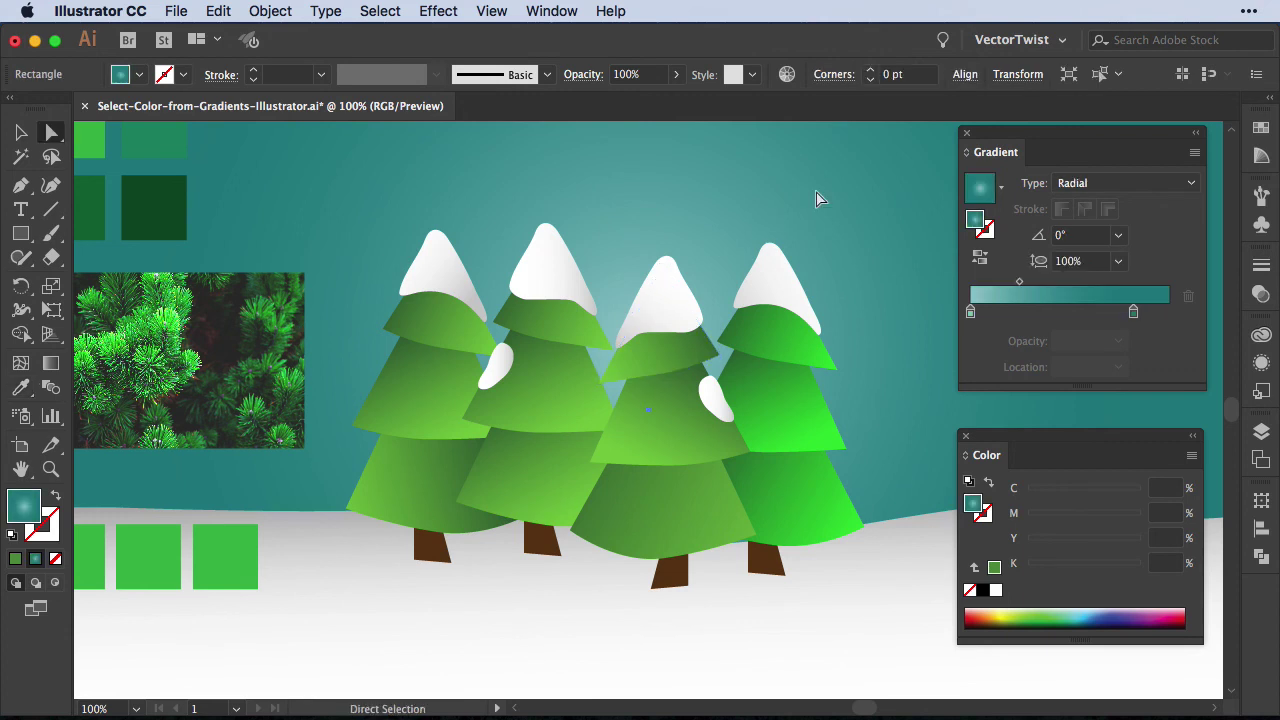